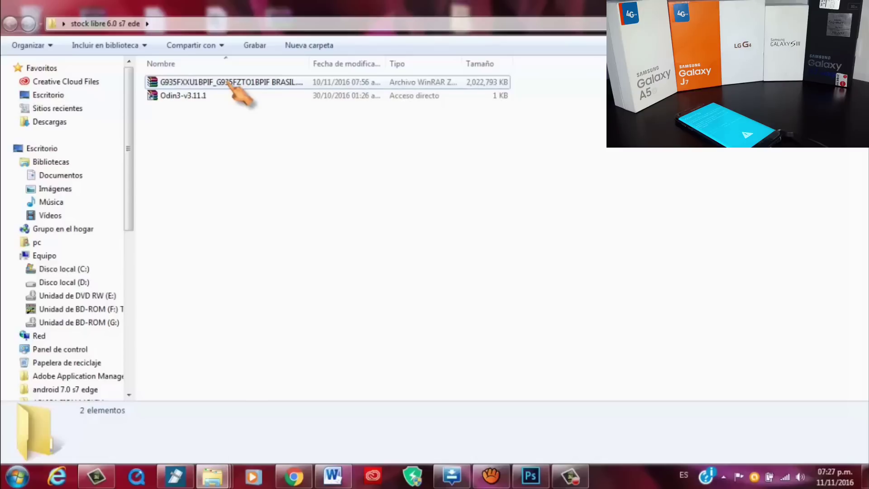
Extract the G935FXXU1BPIF_G935FZTO1BPIF BRASIL._ZTO.zip firmware archive directly into the stock libre 6.0 s7 ede folder
click(228, 81)
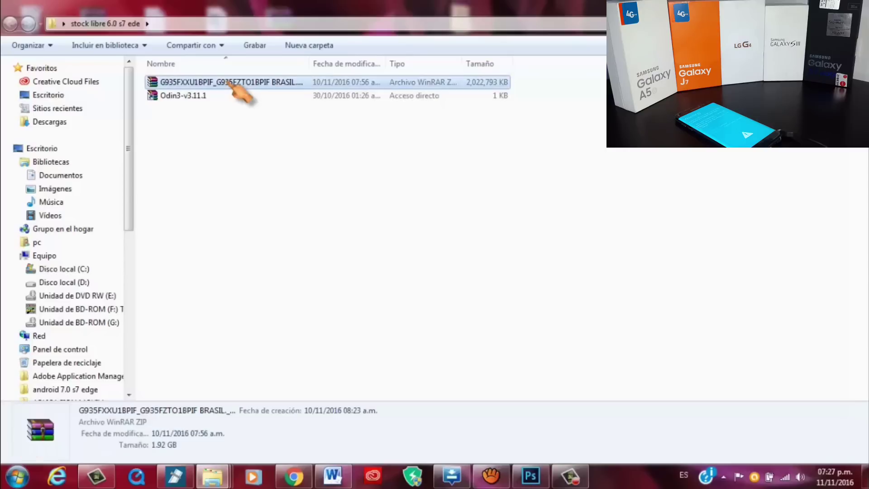
right_click(228, 81)
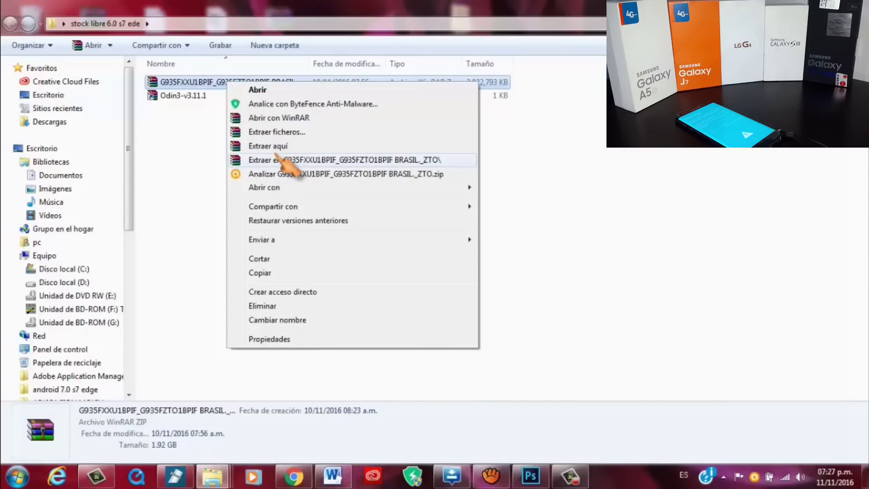
click(274, 146)
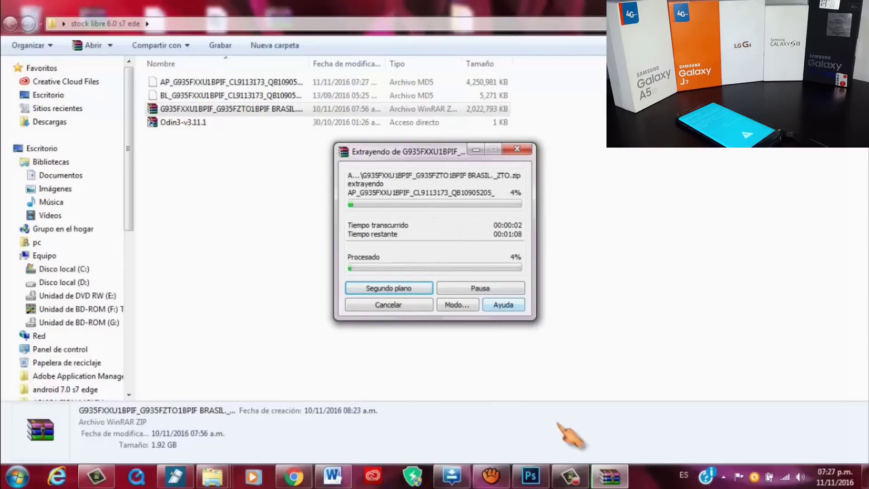
click(571, 476)
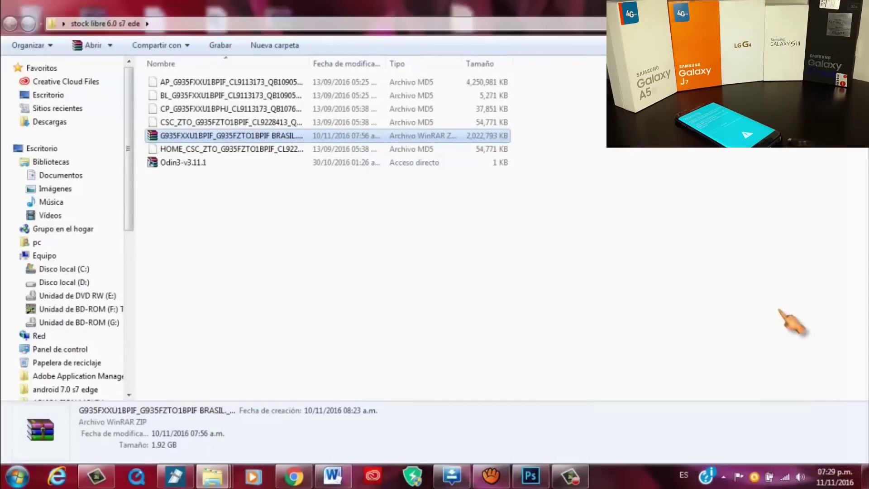
click(421, 281)
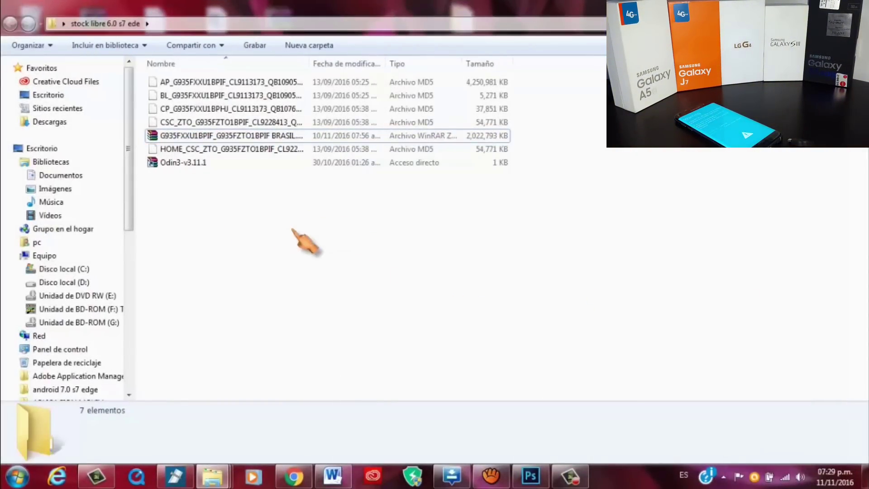
Try to extract the Odin3-v3.11.1 shortcut into the current folder, without deleting the shortcut
right_click(193, 163)
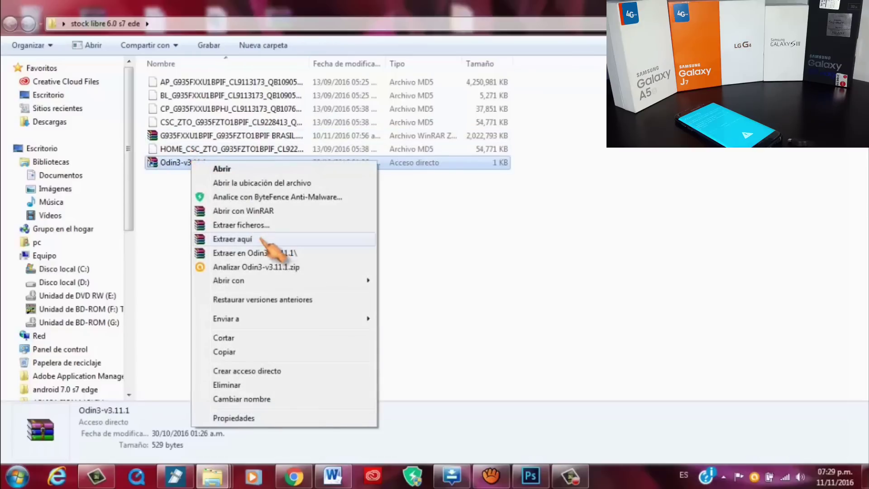
click(244, 238)
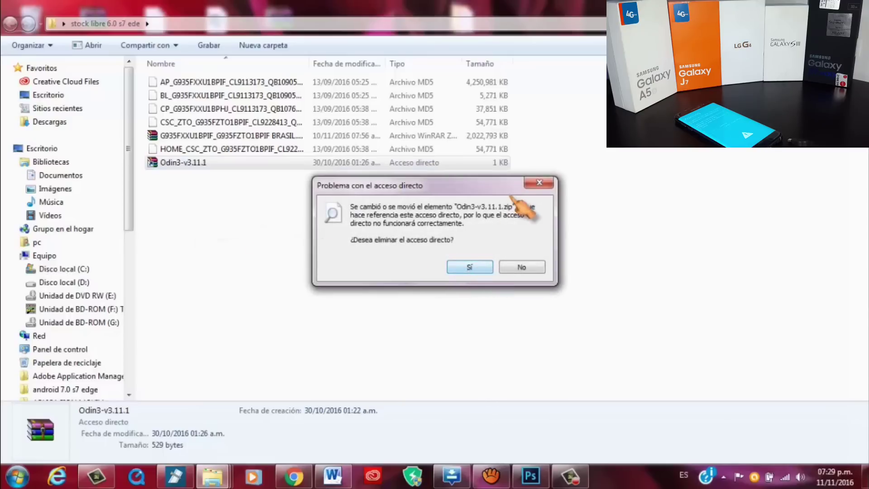
click(539, 183)
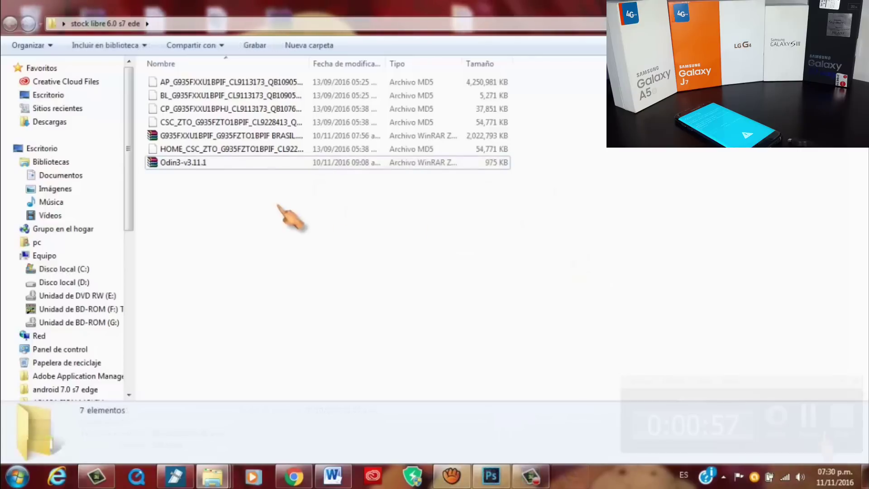
Extract the Odin3-v3.11.1 ZIP archive directly into the stock libre 6.0 s7 ede folder
right_click(218, 160)
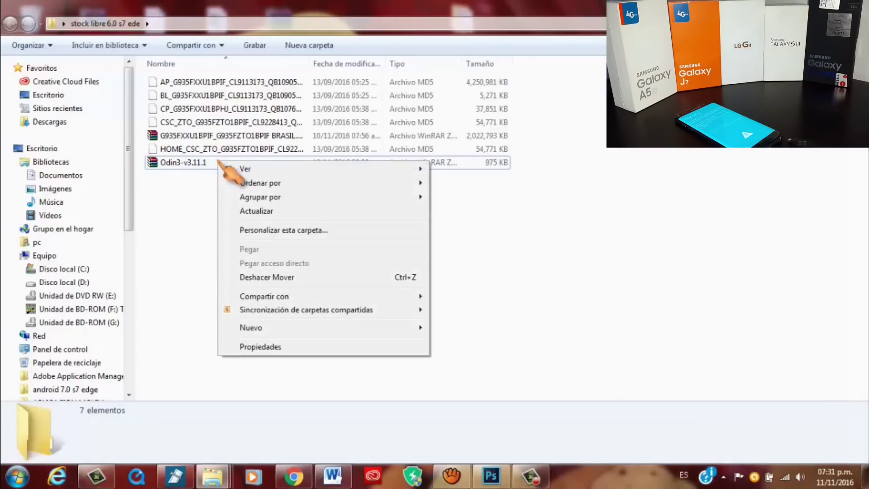
right_click(197, 164)
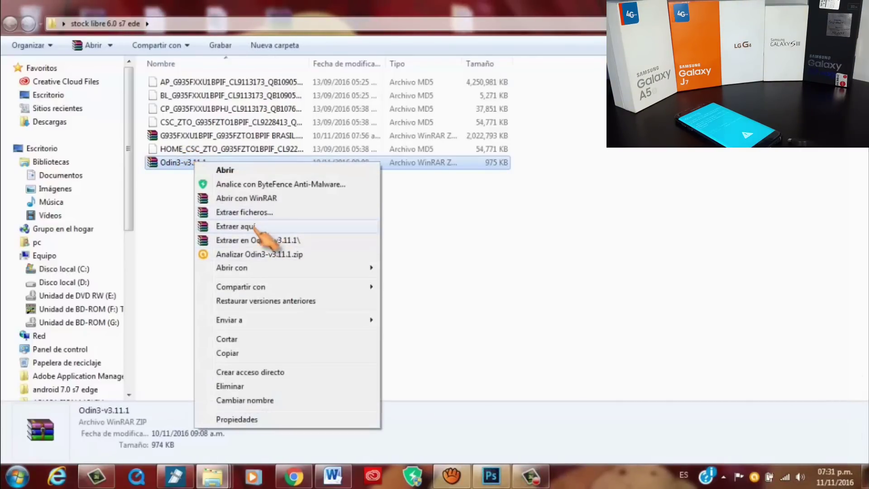
click(235, 226)
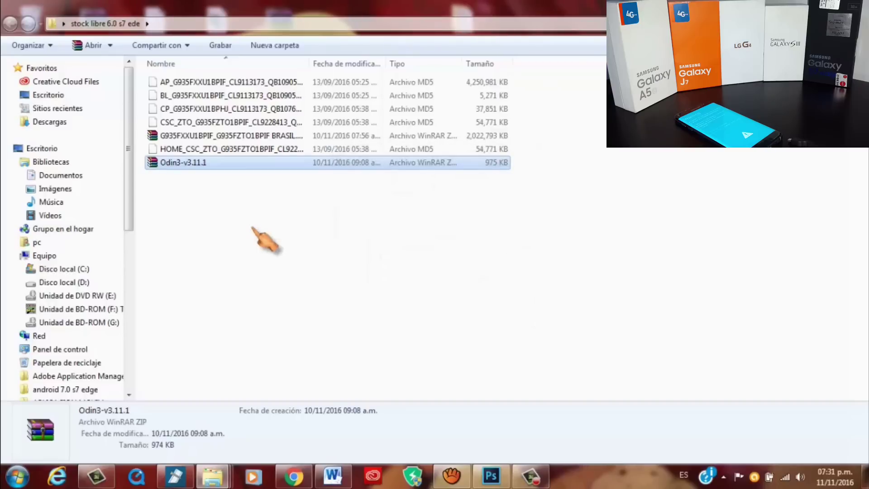
click(227, 220)
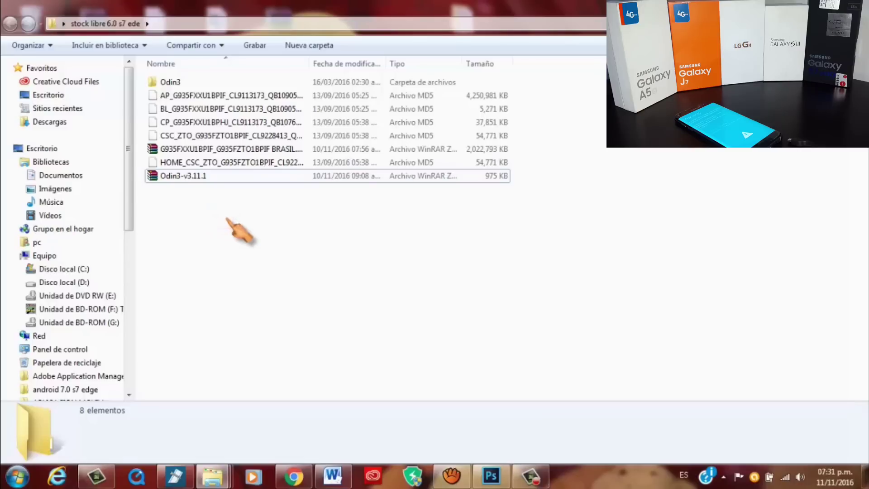
Open the extracted Odin3 folder and launch the Odin3_v3.11.1 application
double_click(217, 82)
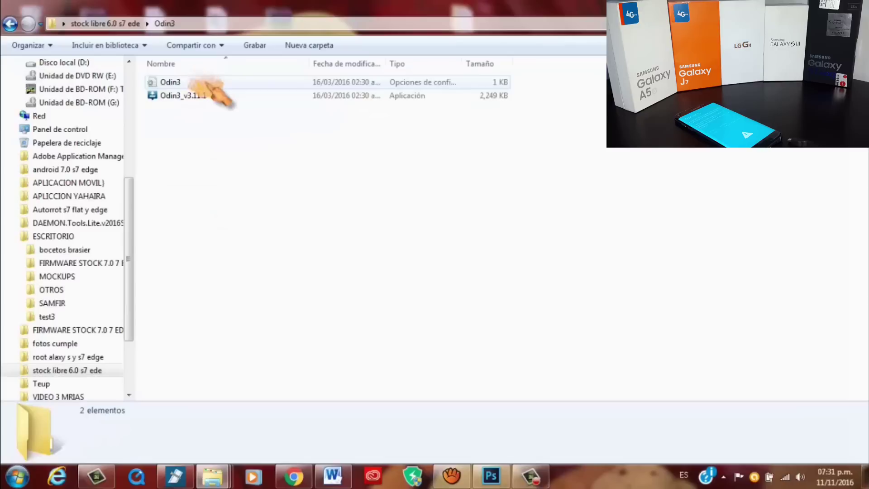
double_click(199, 96)
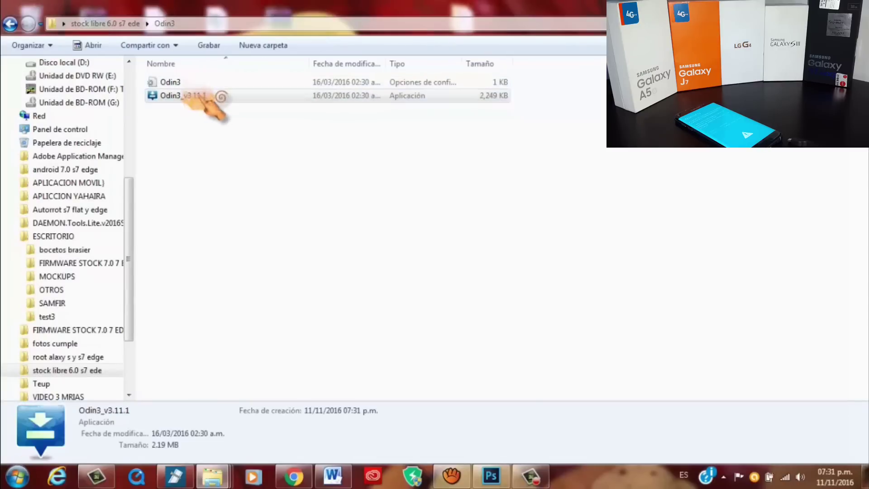
click(466, 240)
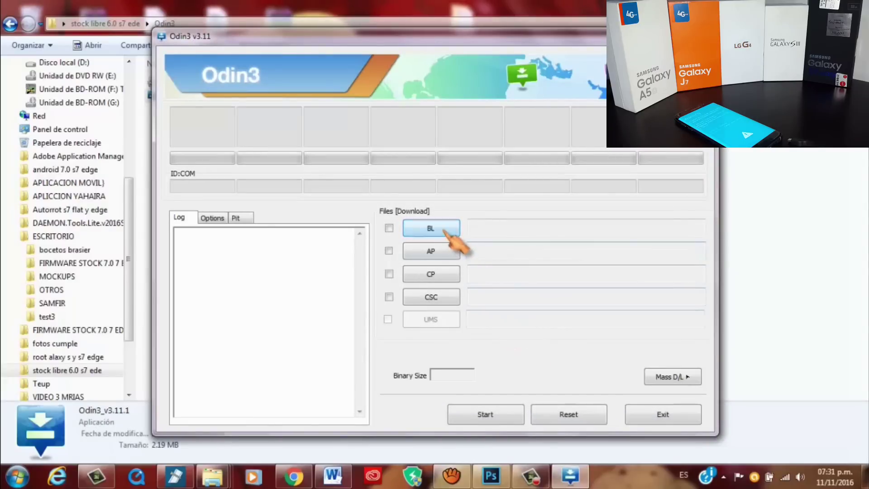
Load the BL_G935FXXU1BPIF file from the BRASIL._ZTO folder in FIRMWARE STOCK 7.0 7 EDGE as the BL file
click(445, 230)
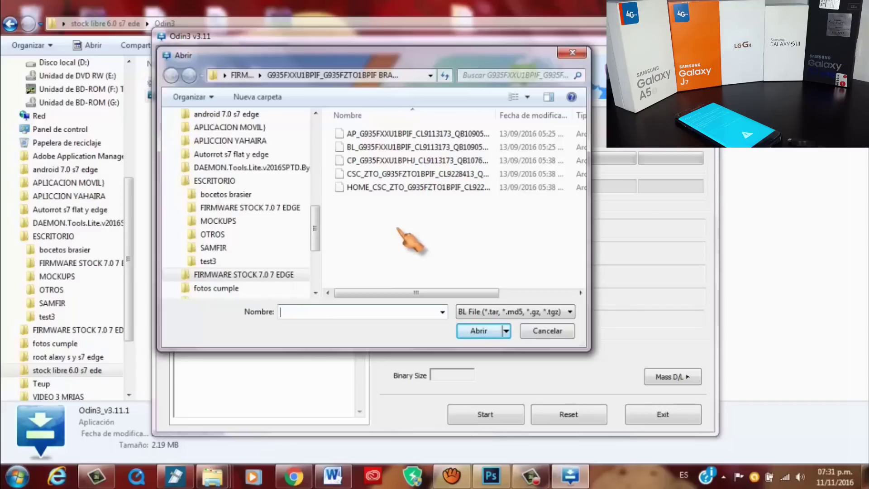
click(231, 70)
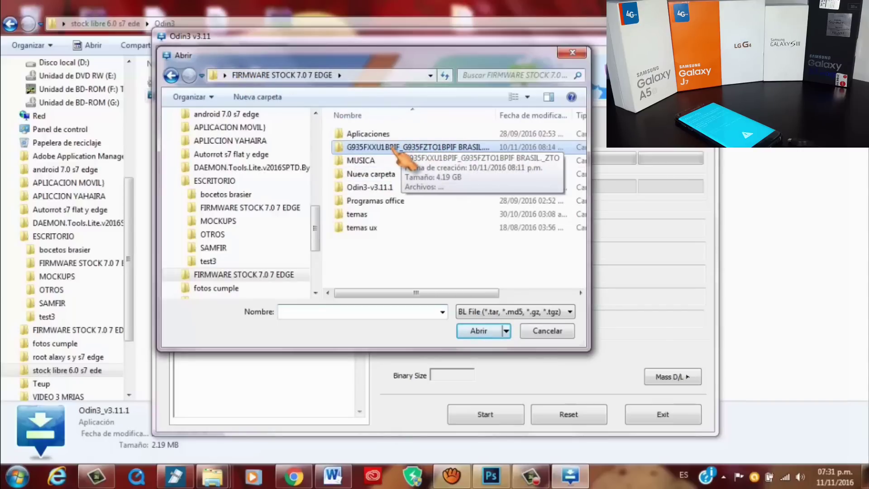
double_click(393, 148)
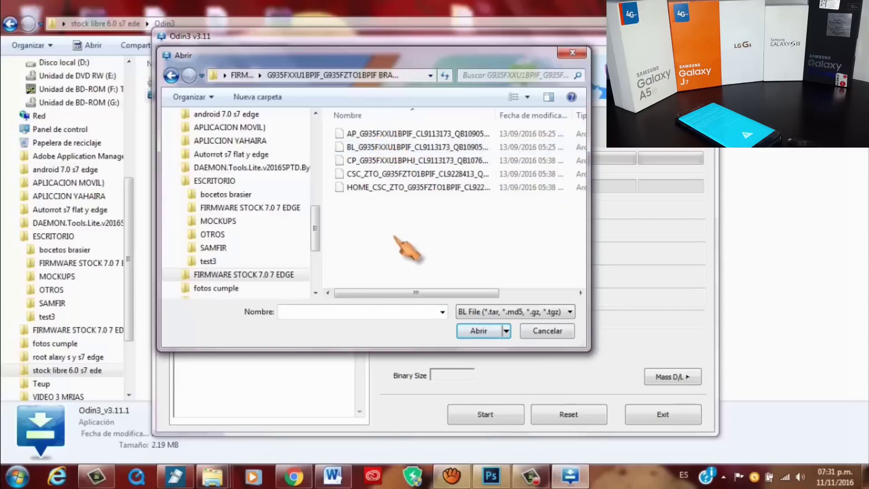
click(383, 146)
click(480, 331)
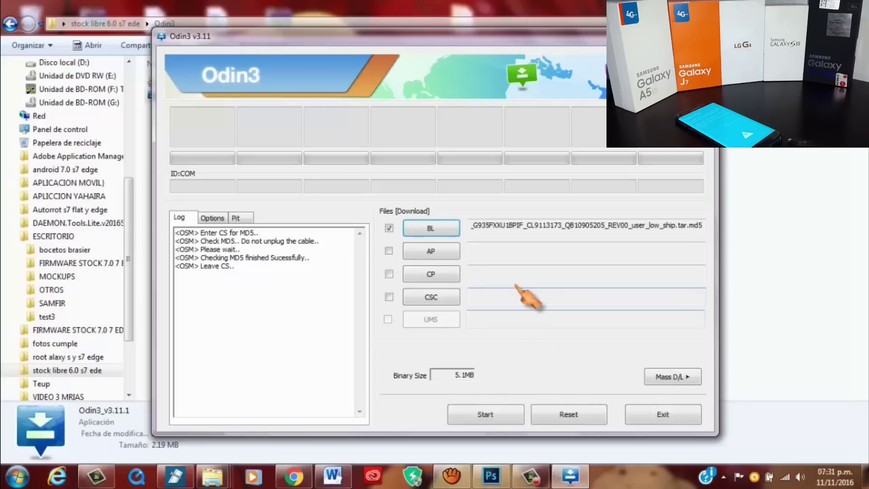
Load the AP_G935FXXU1BPIF_CL9113173 firmware file as the AP file and let its MD5 check finish
click(451, 250)
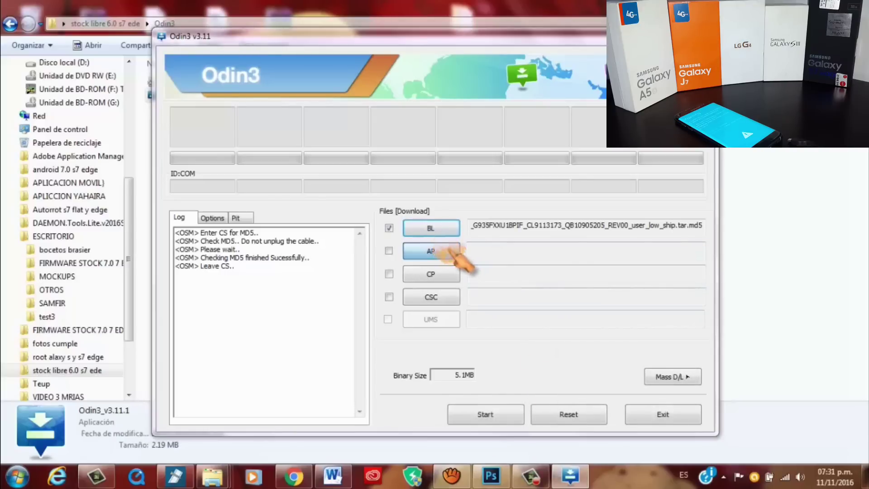
click(372, 134)
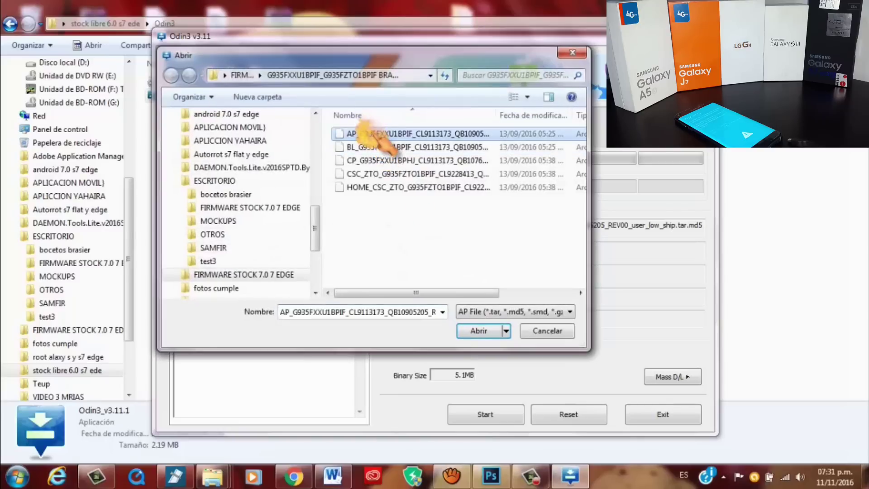
click(475, 331)
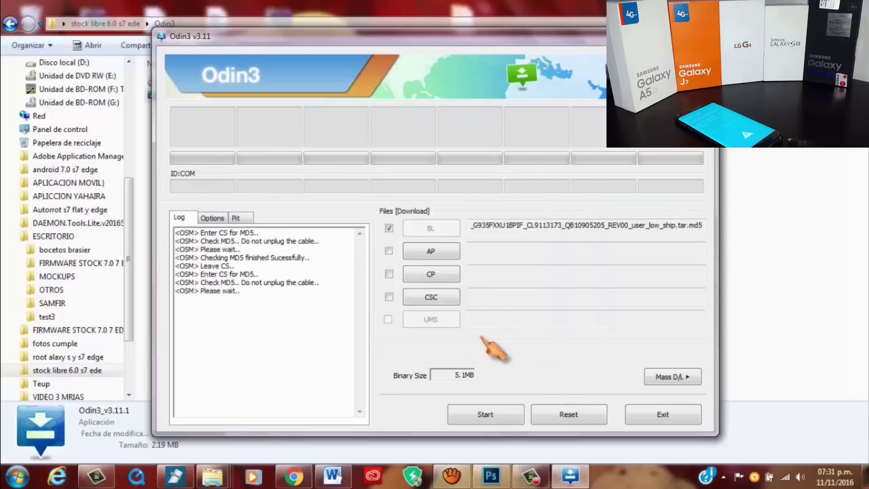
click(545, 479)
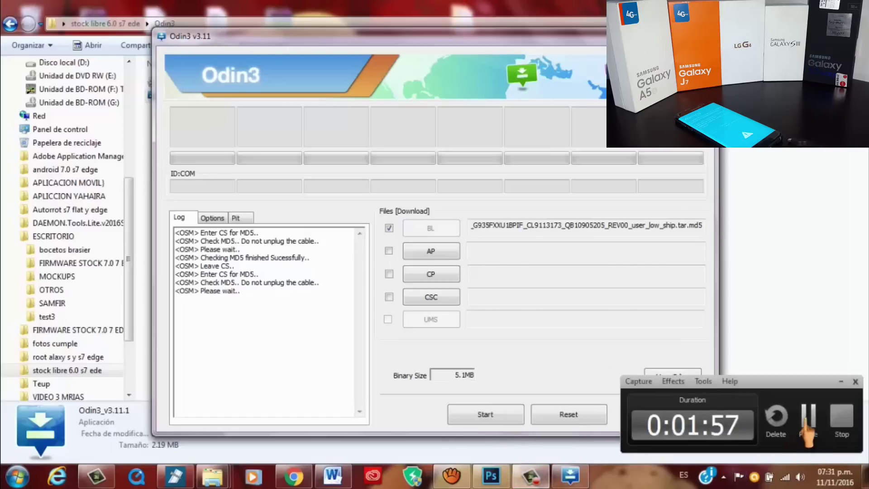
click(808, 421)
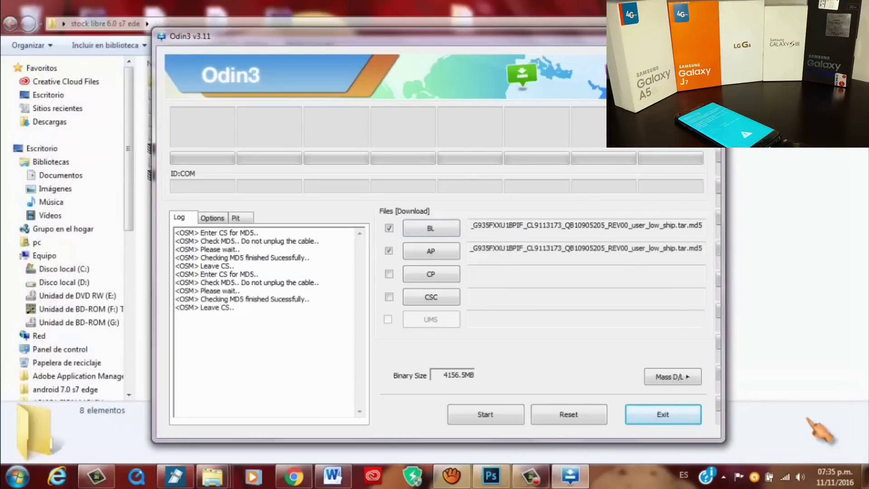
Load the CP_G935FXXU1BPHJ_CL9113173 firmware file as the CP file
click(449, 279)
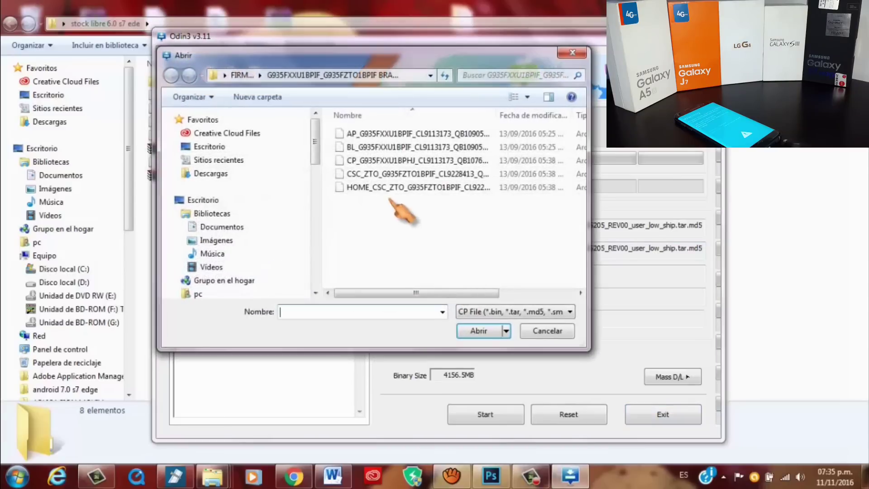
click(397, 160)
click(473, 331)
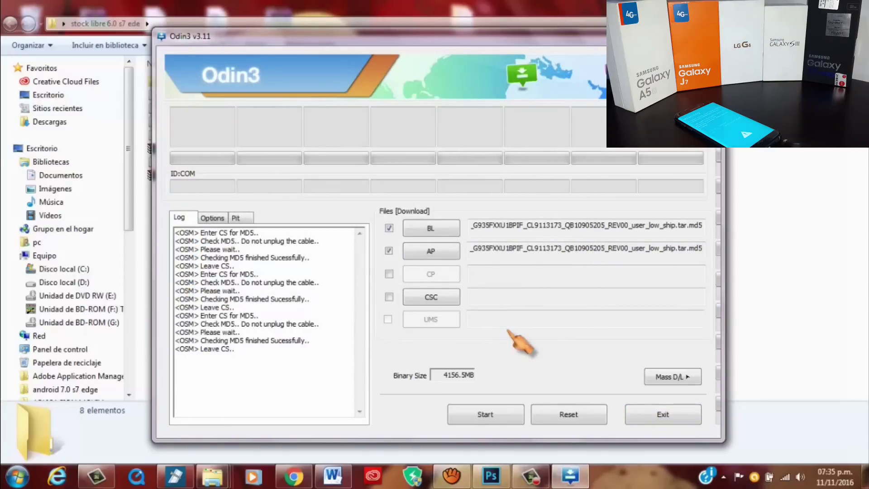
Load the CSC_ZTO_G935FZTO1BPIF_CL9228413 firmware file as the CSC file, not the HOME_CSC variant
click(437, 297)
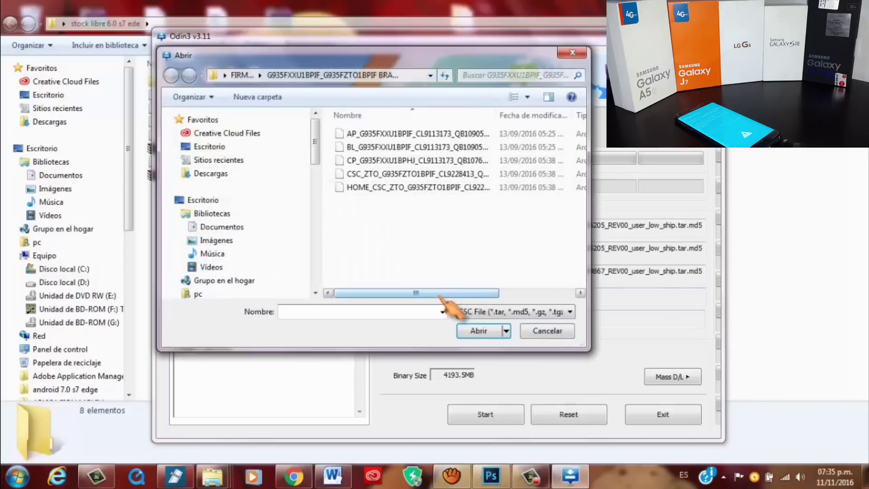
click(412, 175)
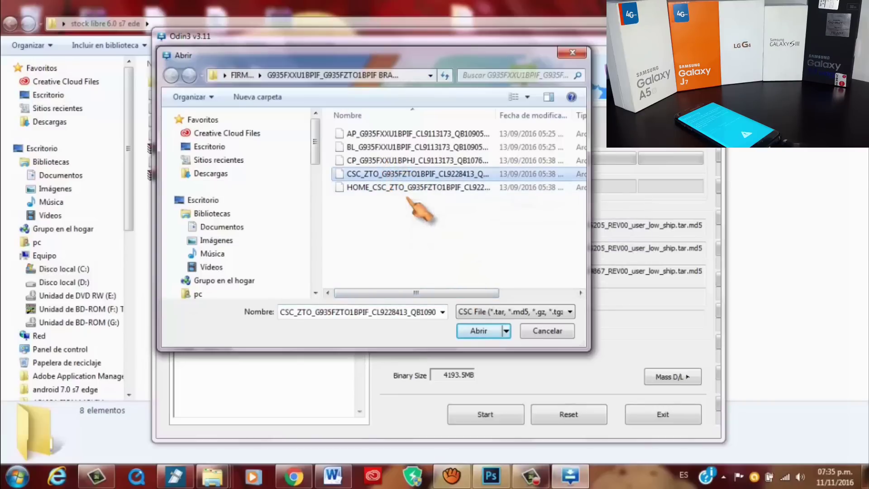
click(483, 335)
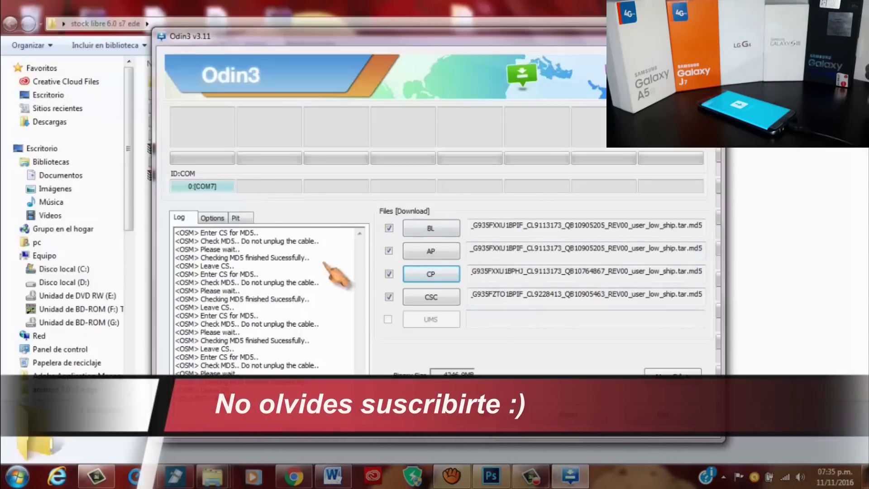
Flash the loaded BL, AP, CP and CSC files to the connected phone, and reset Odin when flashing completes
click(471, 411)
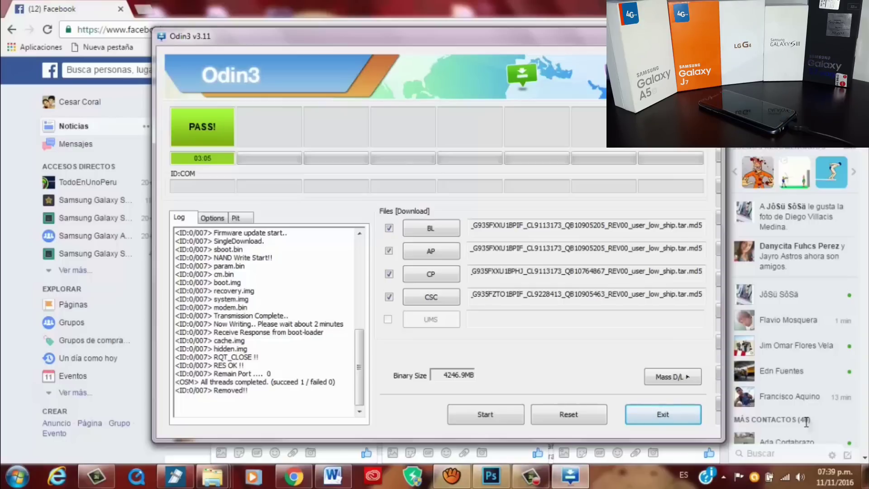
click(564, 410)
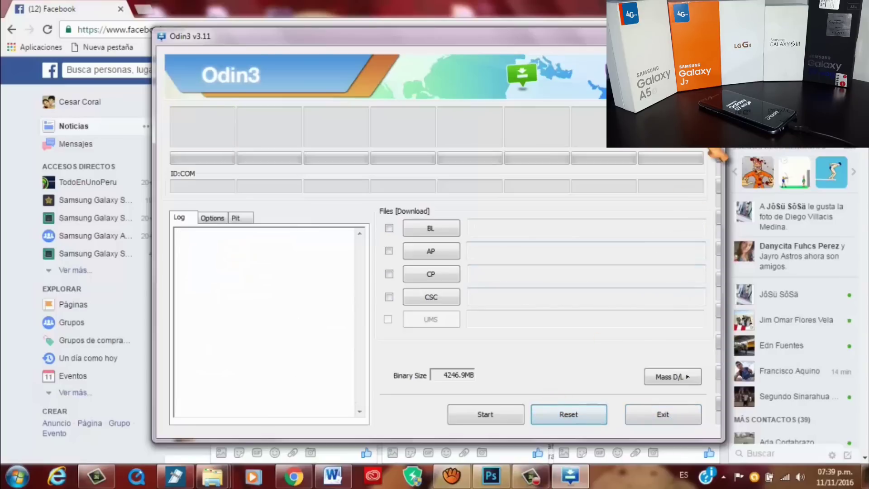